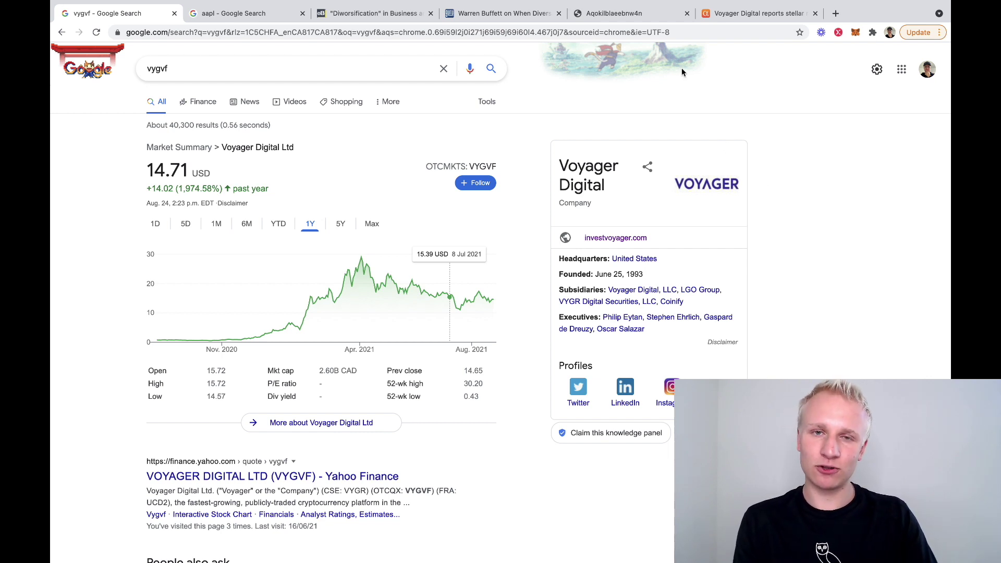
# Switch to the Numbers spreadsheet and examine the share price, shares outstanding and market cap in the valuation table.
pyautogui.hotkey('ctrl', 'Right')
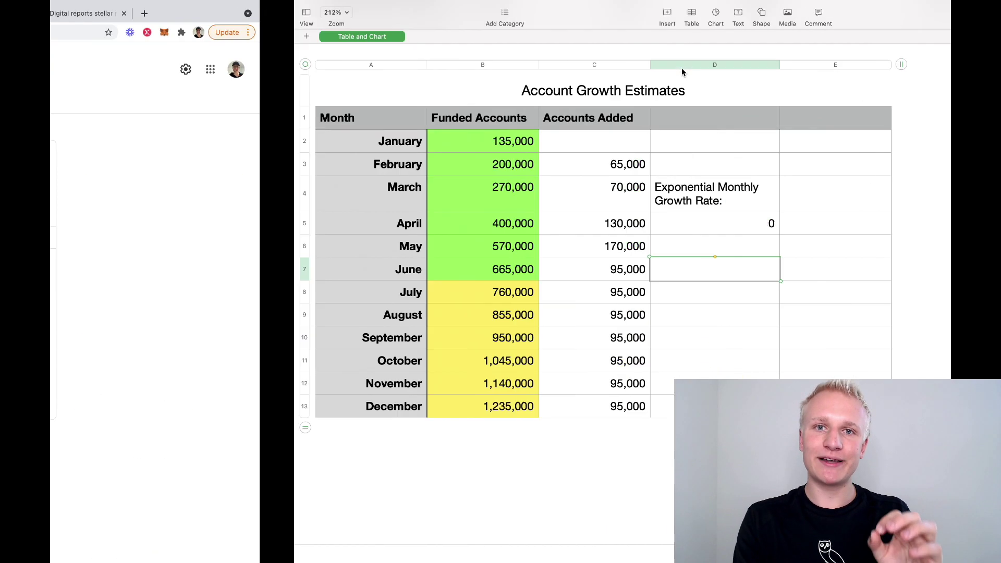
pyautogui.scroll(5, 898, 122)
pyautogui.hscroll(10, 897, 122)
pyautogui.scroll(4, 897, 122)
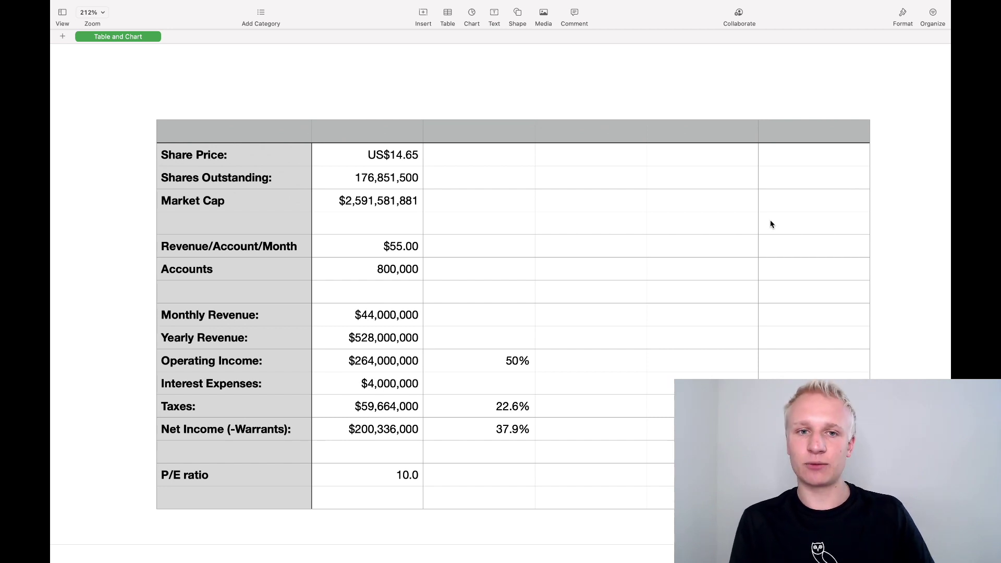
pyautogui.scroll(5, 451, 202)
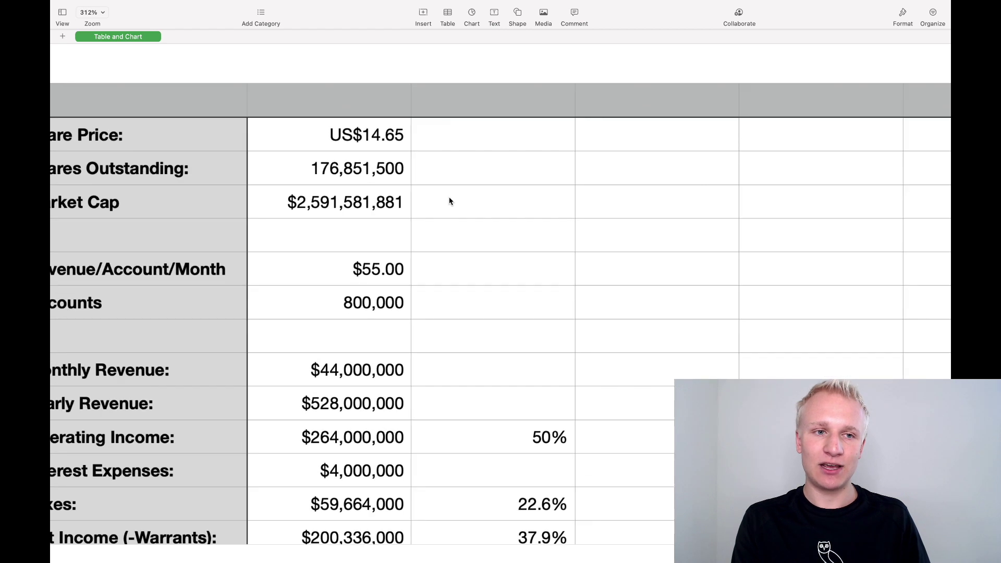
pyautogui.hscroll(-2, 451, 202)
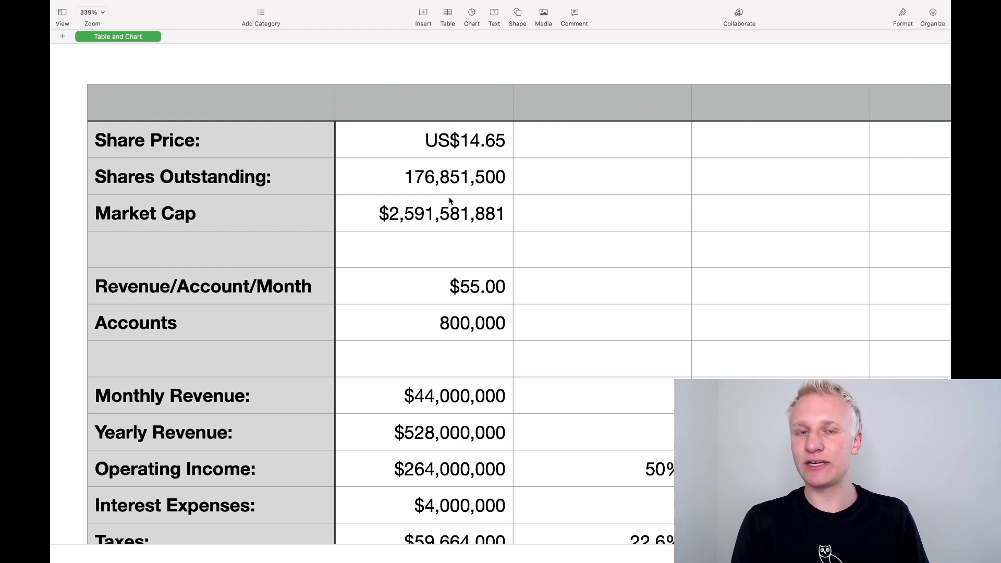
pyautogui.scroll(-5, 450, 201)
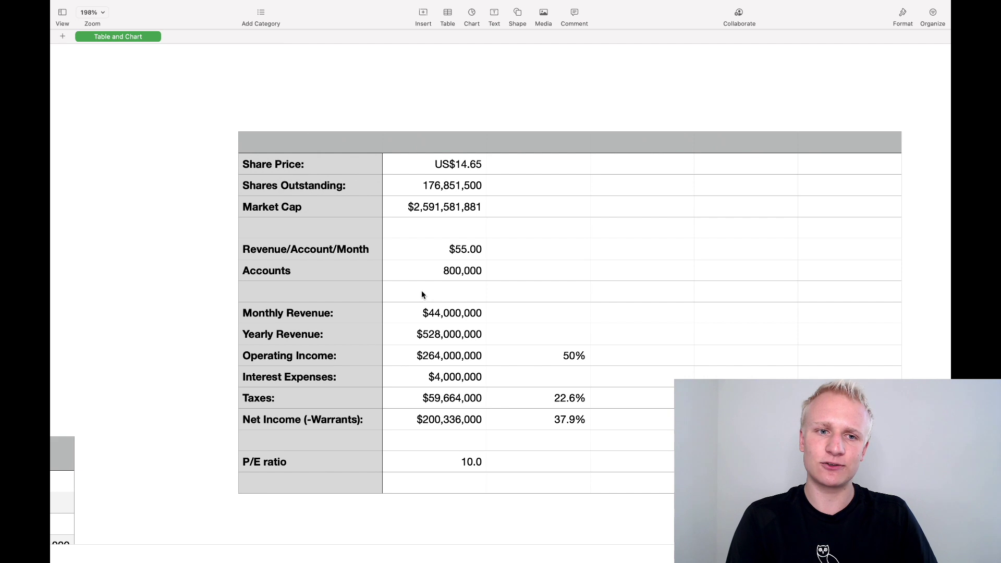
# Examine the Account Growth Estimates table and the formula behind August's funded accounts.
pyautogui.hscroll(-10, 421, 294)
pyautogui.scroll(-5, 421, 295)
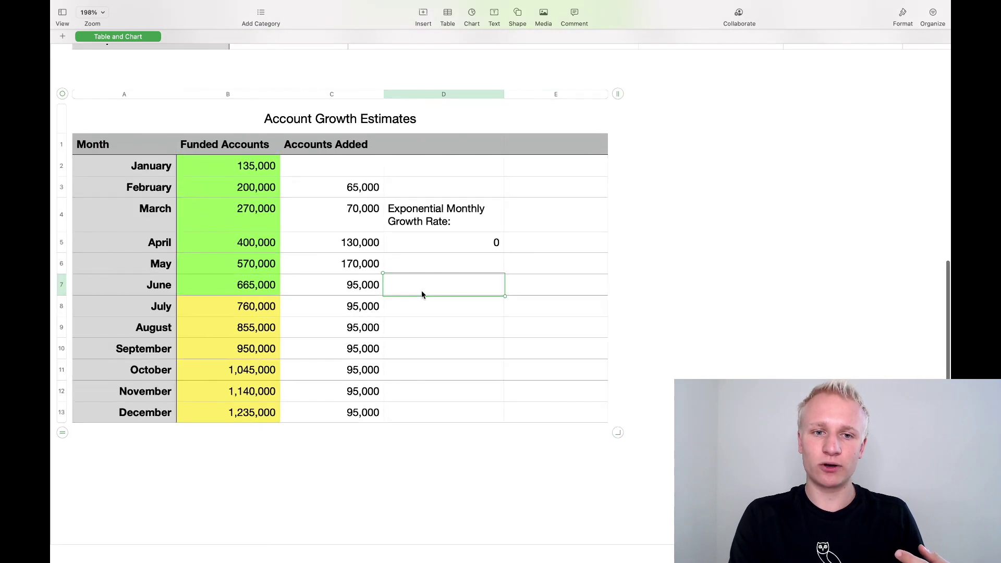
pyautogui.click(330, 306)
pyautogui.click(272, 325)
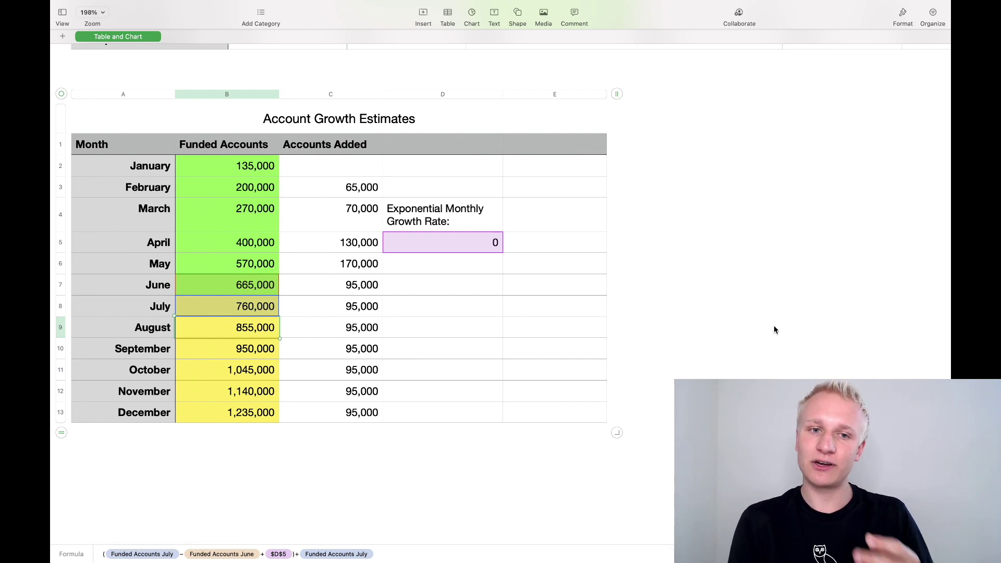
# Return to the valuation table and inspect the yearly revenue formula and the operating income, tax and net income percentages.
pyautogui.scroll(10, 774, 326)
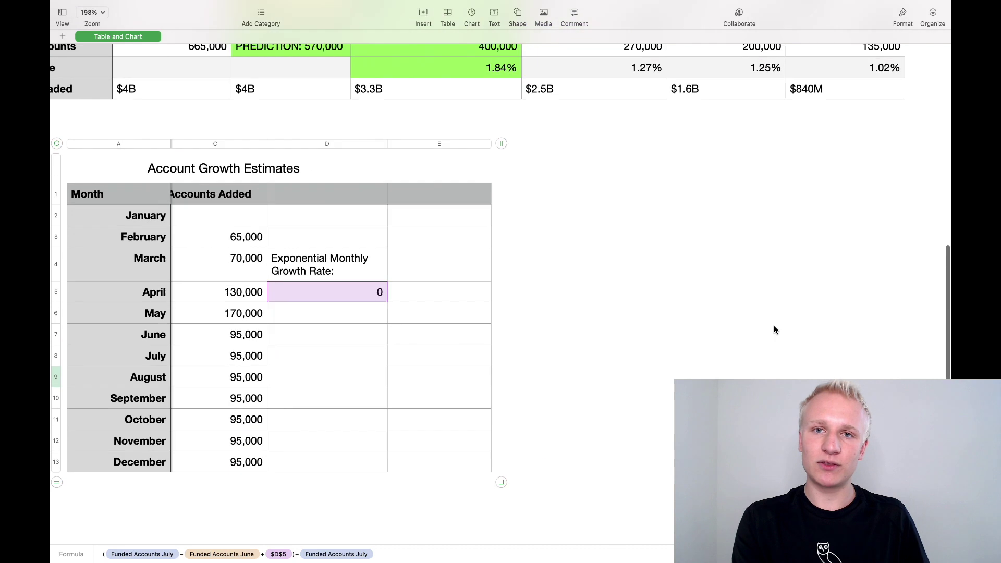
pyautogui.hscroll(5, 773, 325)
pyautogui.hscroll(3, 773, 325)
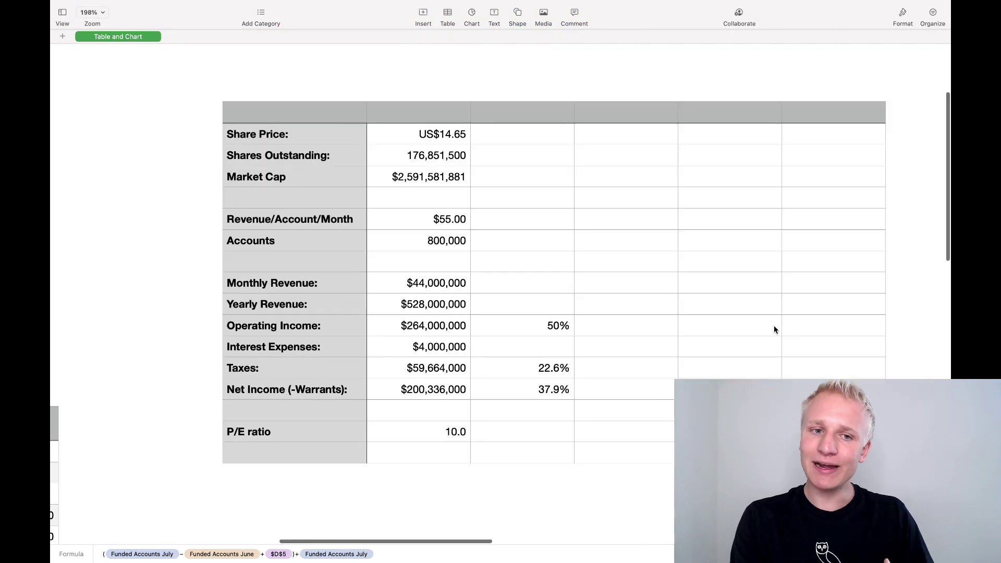
pyautogui.scroll(3, 568, 278)
pyautogui.scroll(2, 568, 282)
pyautogui.click(354, 298)
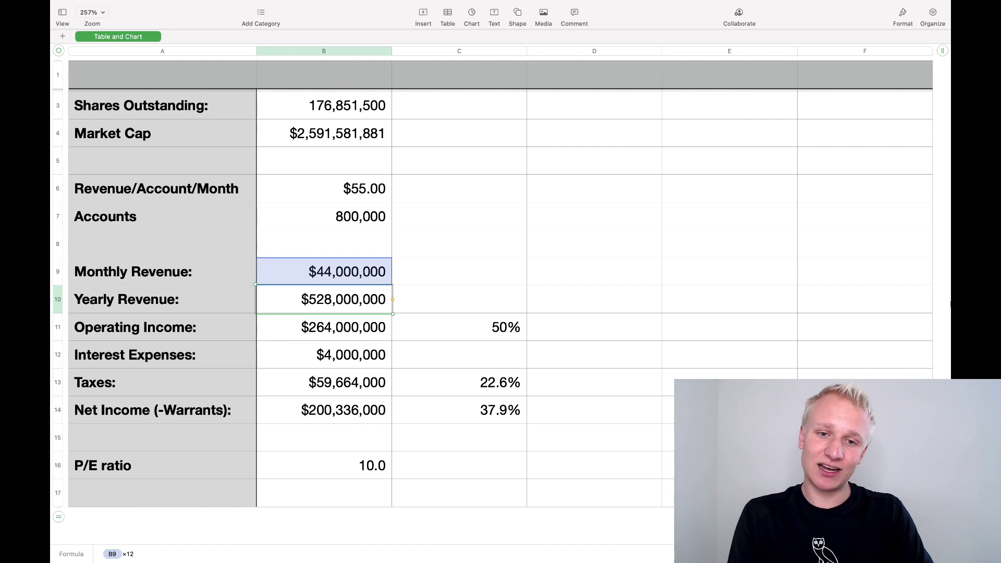
pyautogui.click(487, 334)
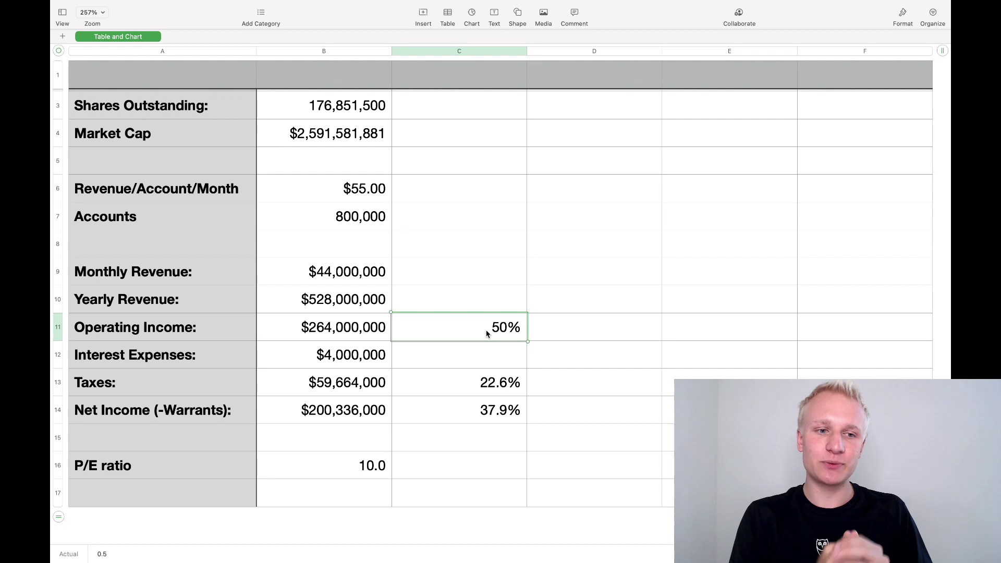
pyautogui.click(488, 409)
pyautogui.click(586, 378)
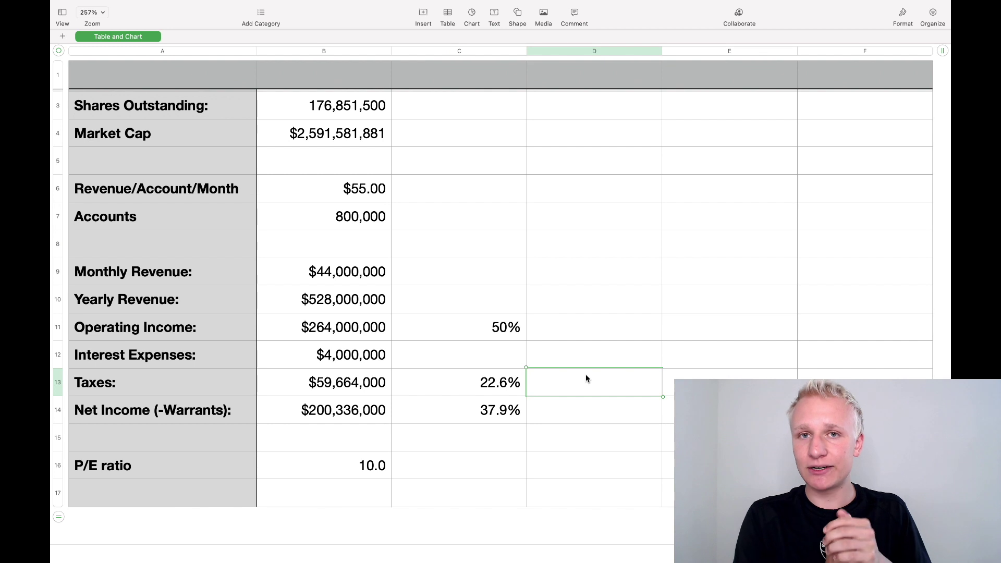
# Inspect the P/E ratio formula along with the shares outstanding and market cap values.
pyautogui.click(380, 468)
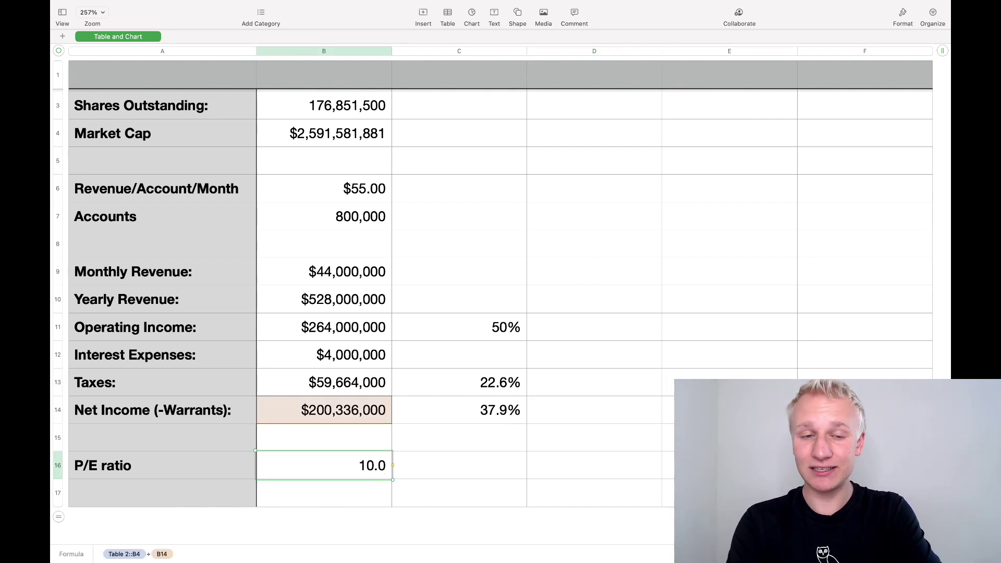
pyautogui.scroll(3, 409, 257)
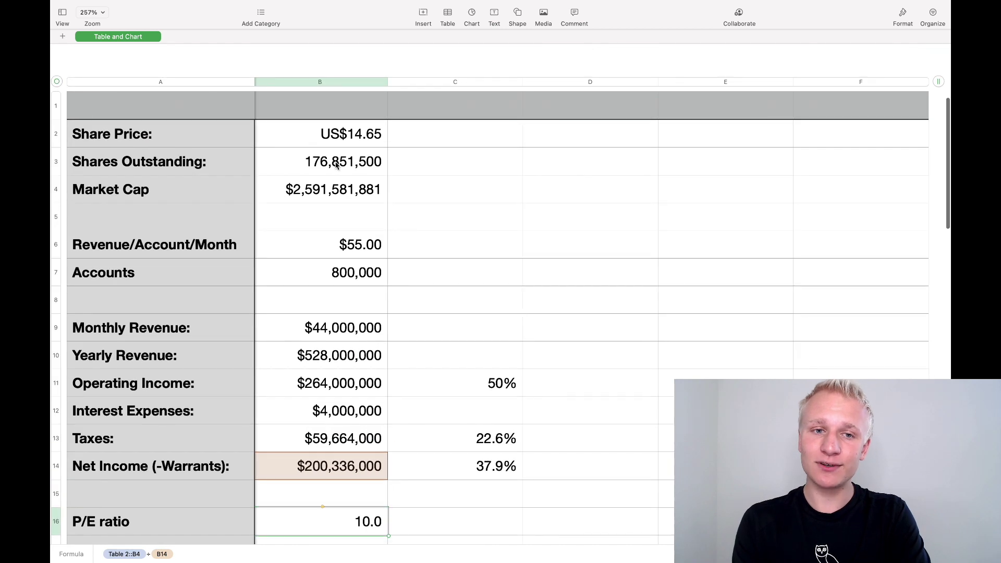
pyautogui.moveTo(346, 161); pyautogui.dragTo(336, 195)
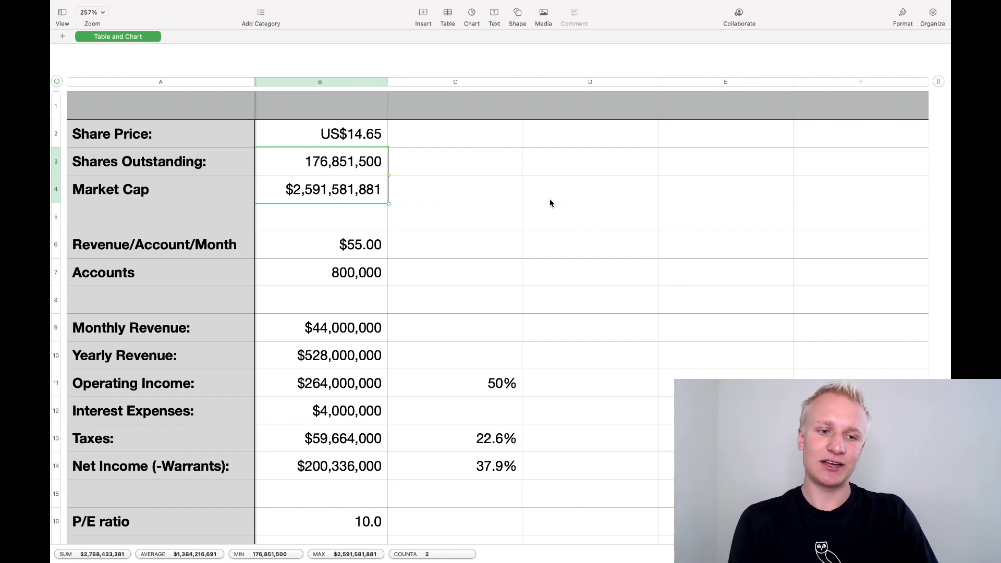
pyautogui.click(549, 198)
pyautogui.scroll(-10, 549, 201)
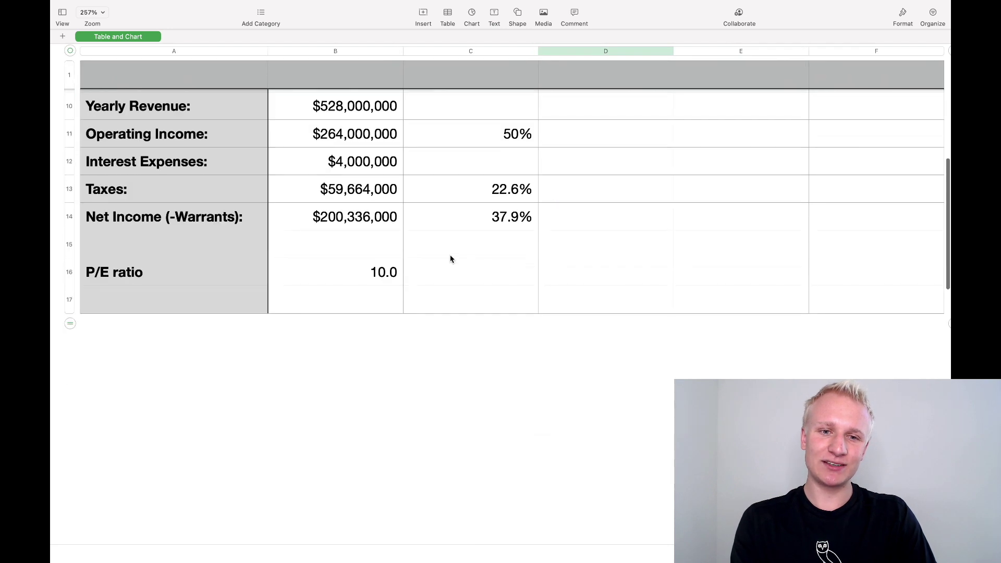
pyautogui.click(444, 277)
pyautogui.click(358, 277)
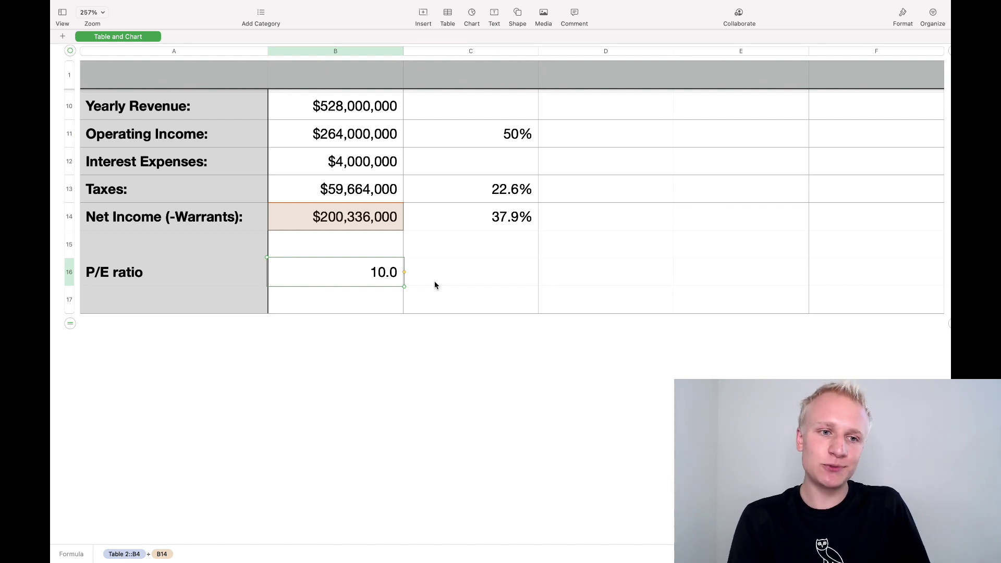
# Set Revenue/Account/Month to $35 in the valuation table and review the recalculated P/E ratio.
pyautogui.scroll(5, 434, 285)
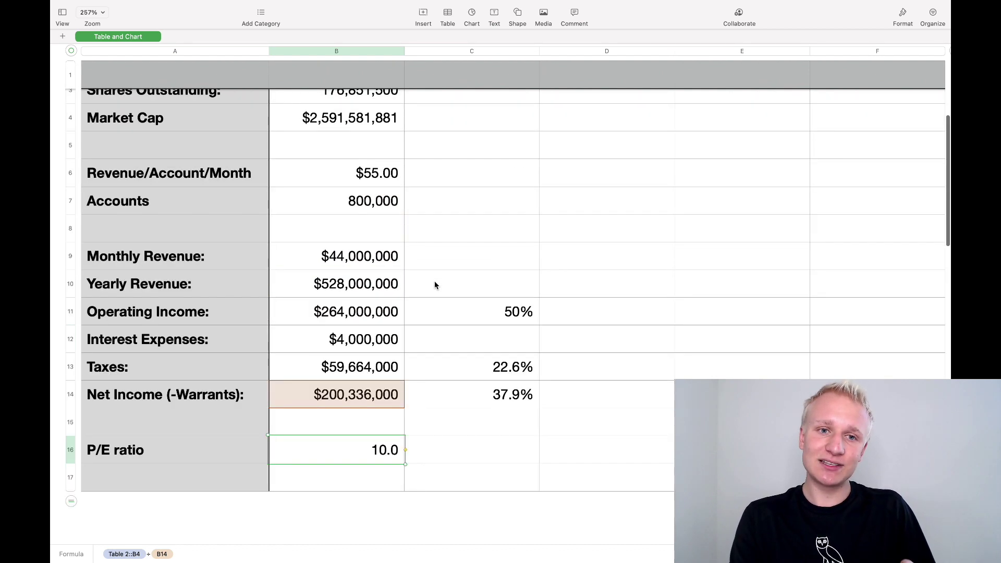
pyautogui.click(381, 271)
pyautogui.click(383, 257)
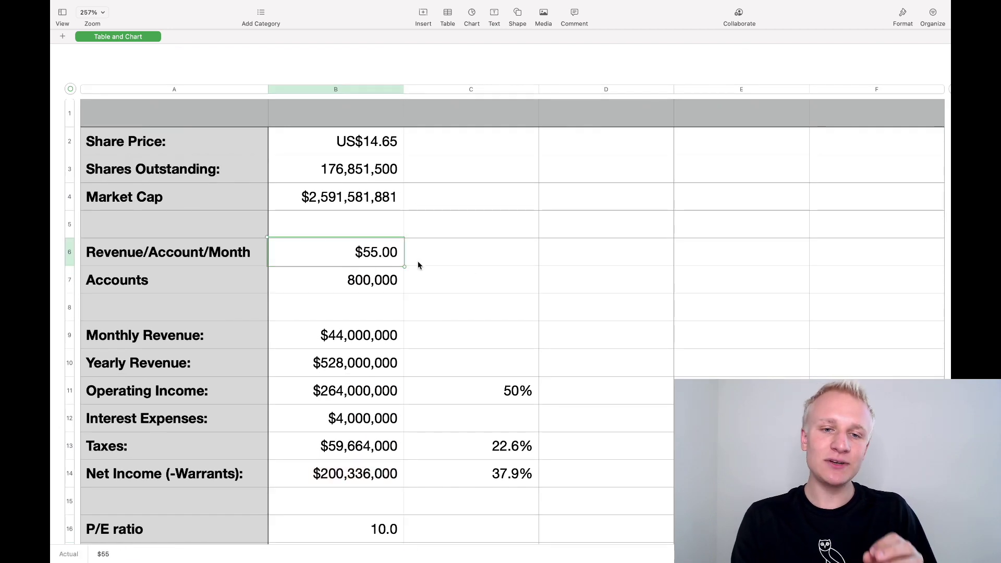
pyautogui.doubleClick(395, 251)
pyautogui.doubleClick(395, 251)
pyautogui.write('35')
pyautogui.press('Return')
pyautogui.click(432, 251)
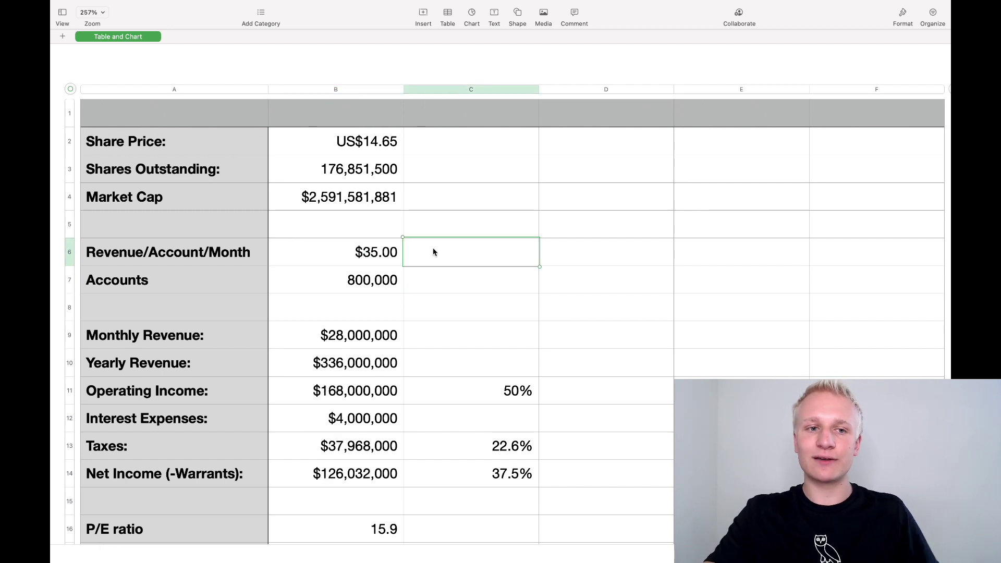
pyautogui.scroll(-5, 432, 252)
pyautogui.click(635, 329)
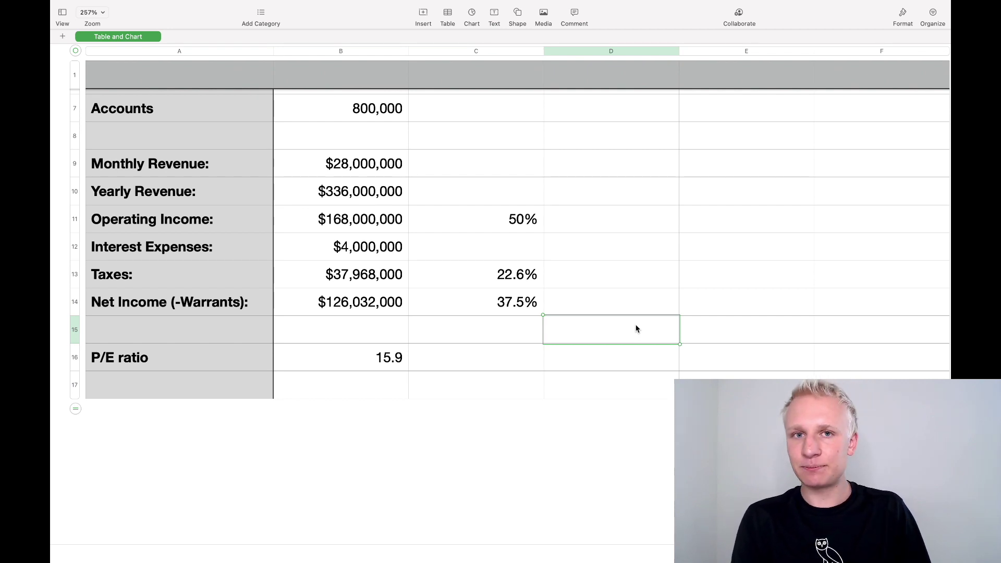
# Set Revenue/Account/Month to $25 and review the recalculated income figures and P/E ratio.
pyautogui.scroll(5, 636, 328)
pyautogui.click(380, 284)
pyautogui.doubleClick(404, 286)
pyautogui.write('25')
pyautogui.press('Return')
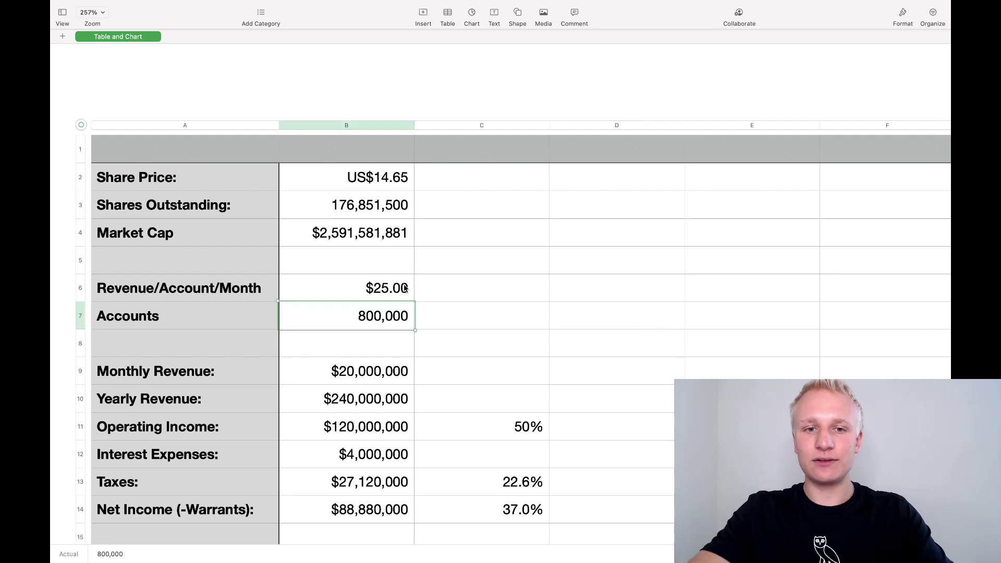
pyautogui.scroll(-5, 488, 315)
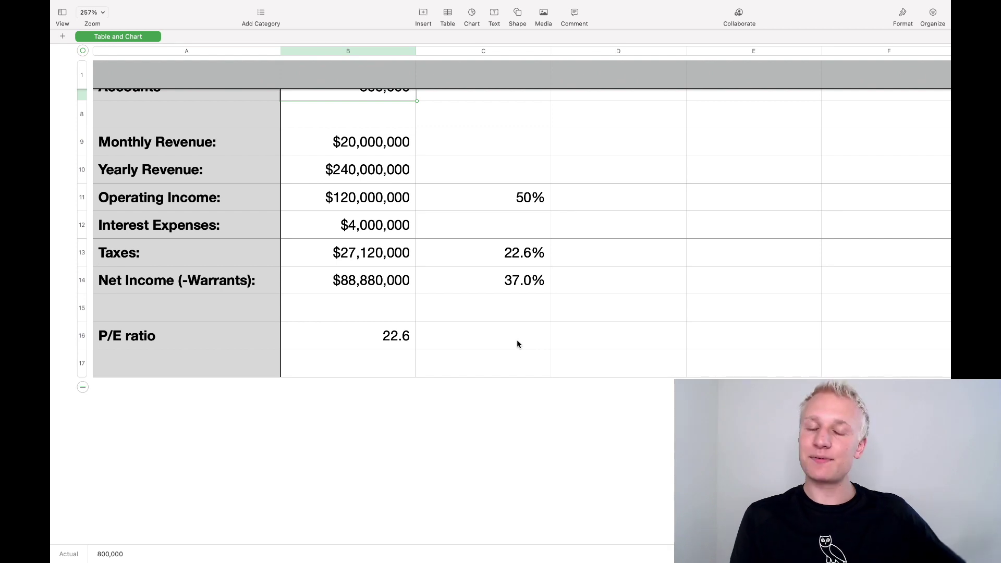
pyautogui.click(589, 348)
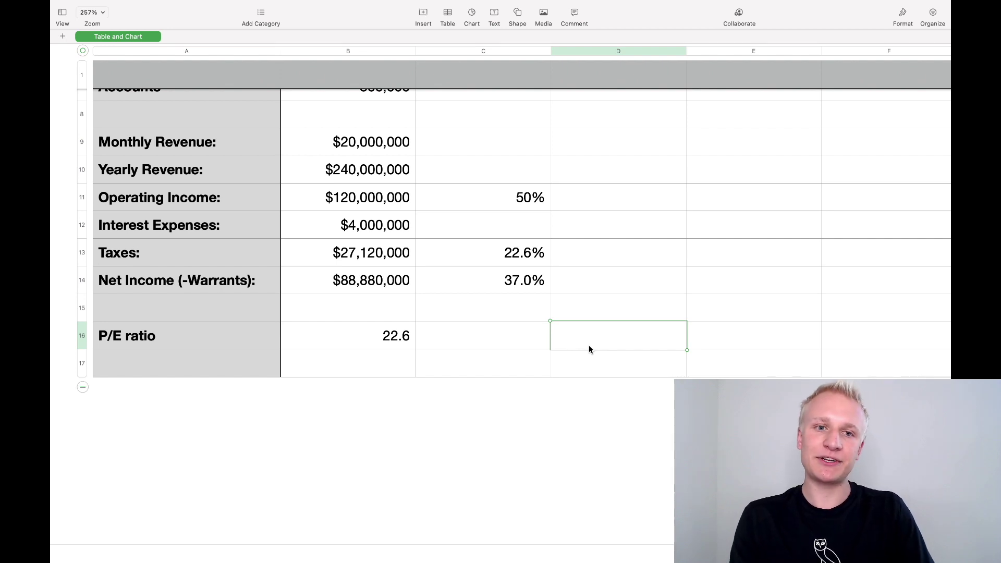
pyautogui.click(600, 312)
pyautogui.scroll(8, 708, 330)
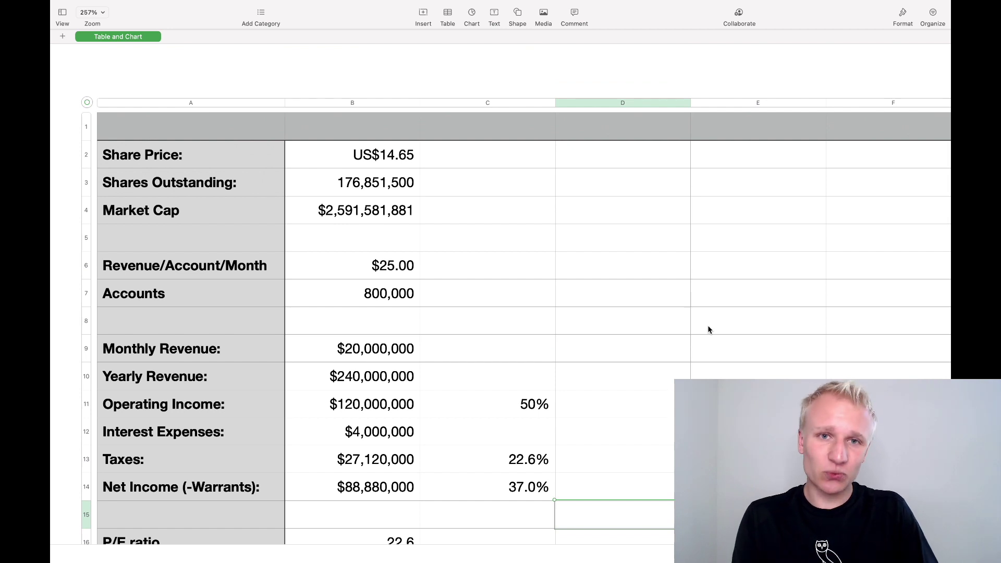
# Switch to Chrome and show the Future Growth Opportunities slide in the Voyager presentation PDF.
pyautogui.hotkey('ctrl', 'Left')
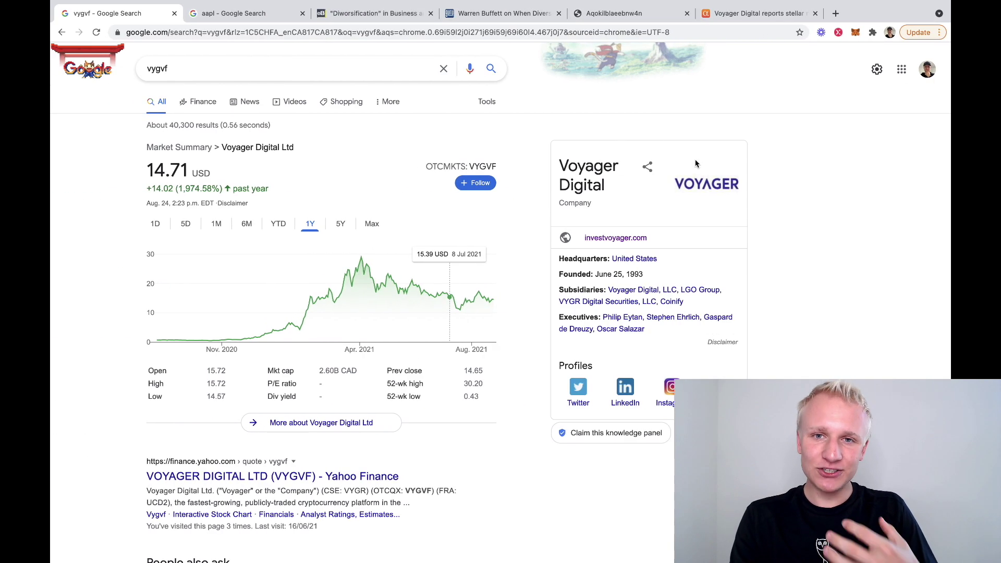
pyautogui.click(645, 11)
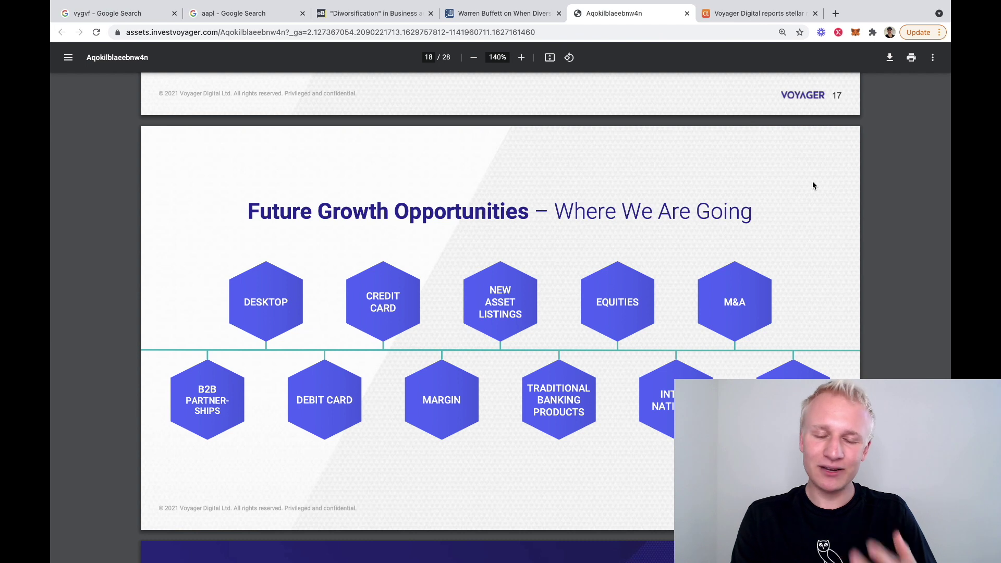